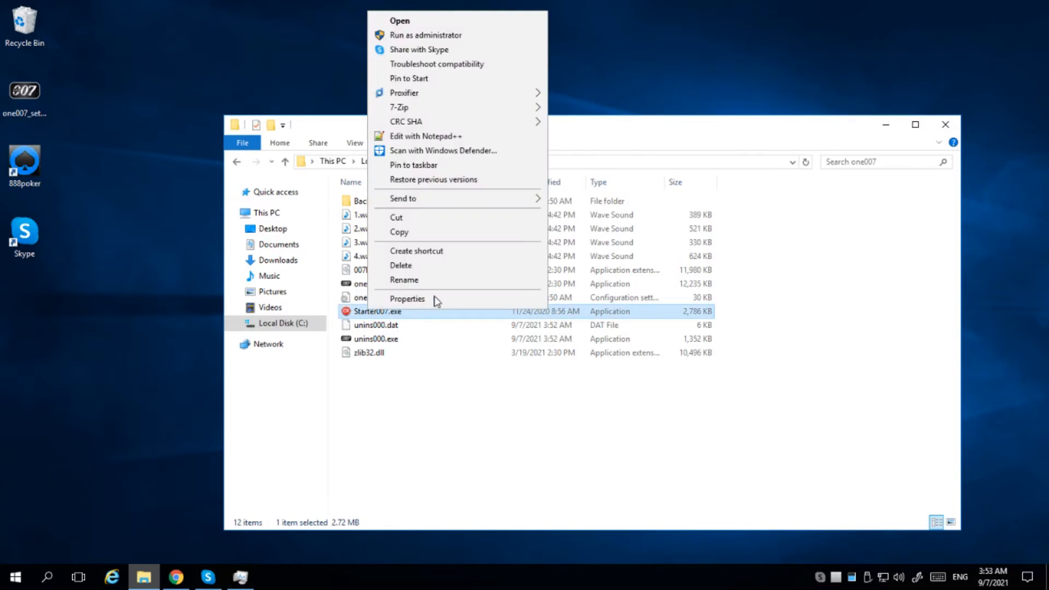
Rename Starter007.exe to skype1.exe and one007.exe to skype.exe in the one007 folder
{"action": "left_click", "coordinate": [425, 285]}
{"action": "type", "text": "skype1"}
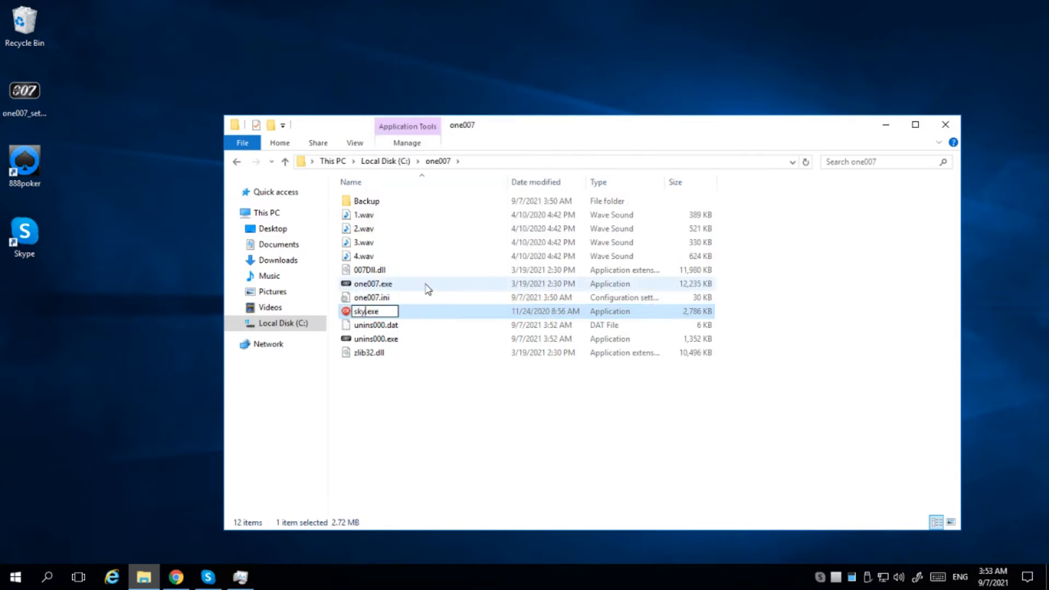
{"action": "key", "text": "Return"}
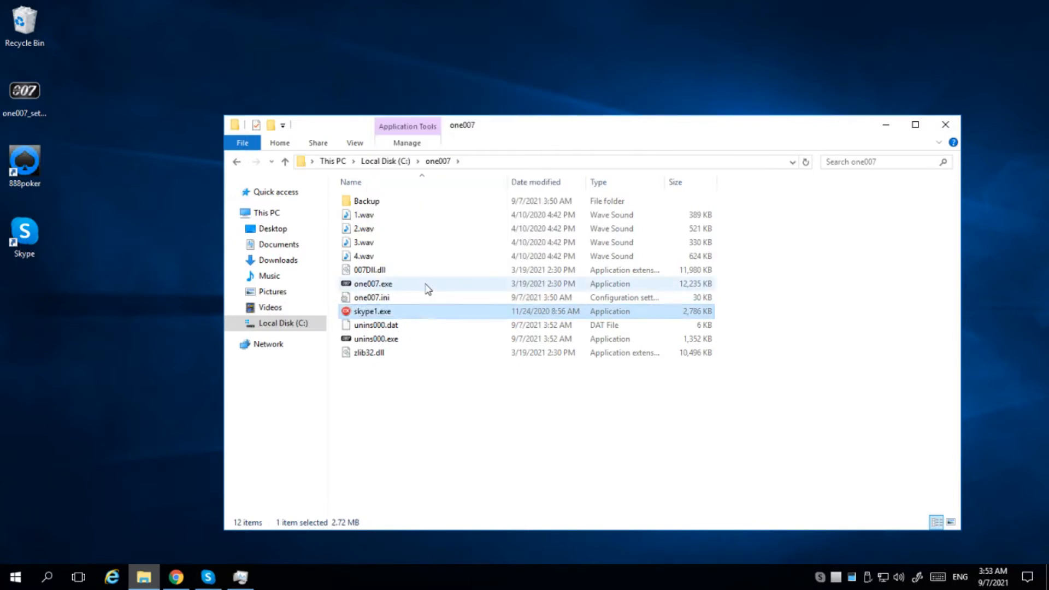
{"action": "right_click", "coordinate": [378, 285]}
{"action": "left_click", "coordinate": [415, 534]}
{"action": "type", "text": "skype"}
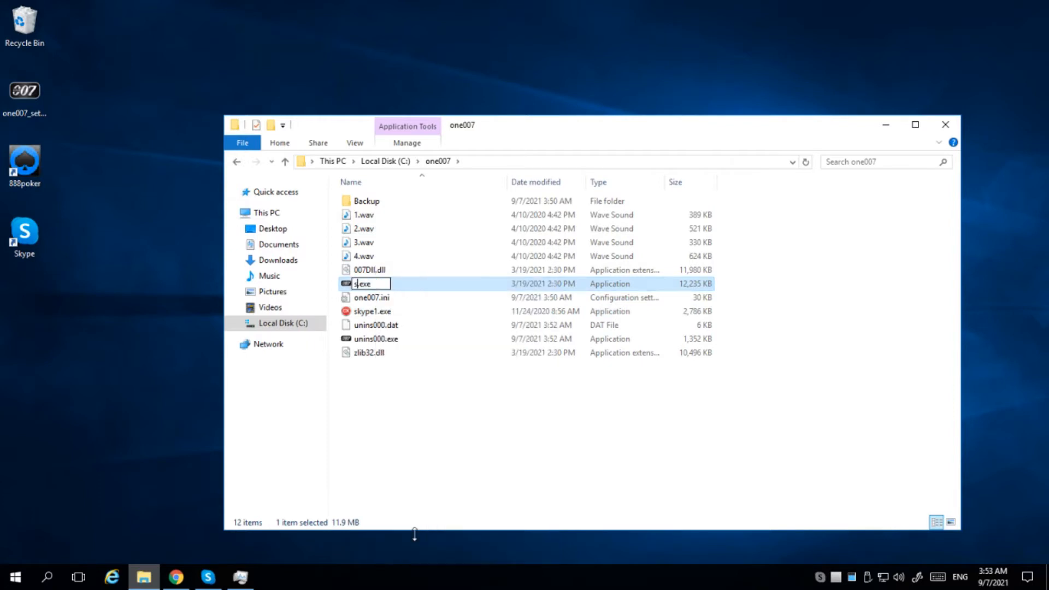
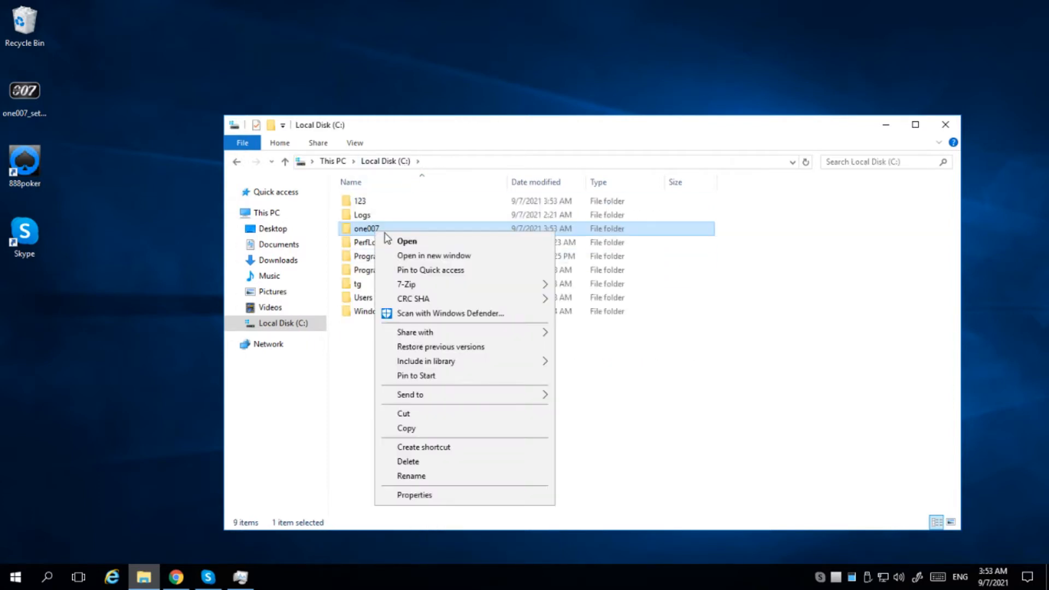
Rename the one007 folder on Local Disk (C:) to skype
{"action": "left_click", "coordinate": [413, 476]}
{"action": "type", "text": "skype"}
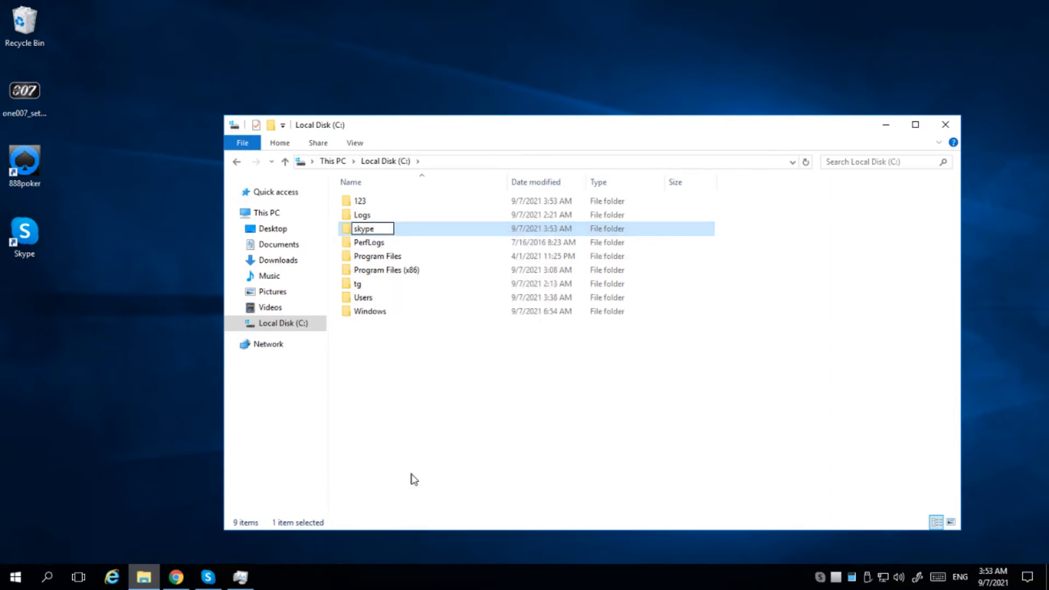
{"action": "key", "text": "Return"}
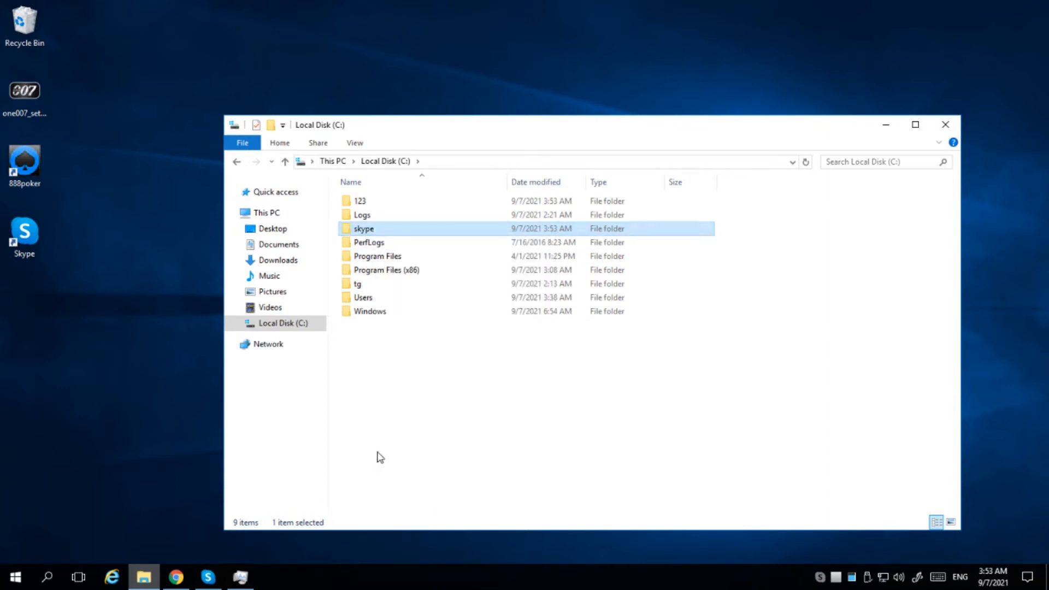
Set skype1.exe in the skype folder to always run as an administrator
{"action": "double_click", "coordinate": [359, 233]}
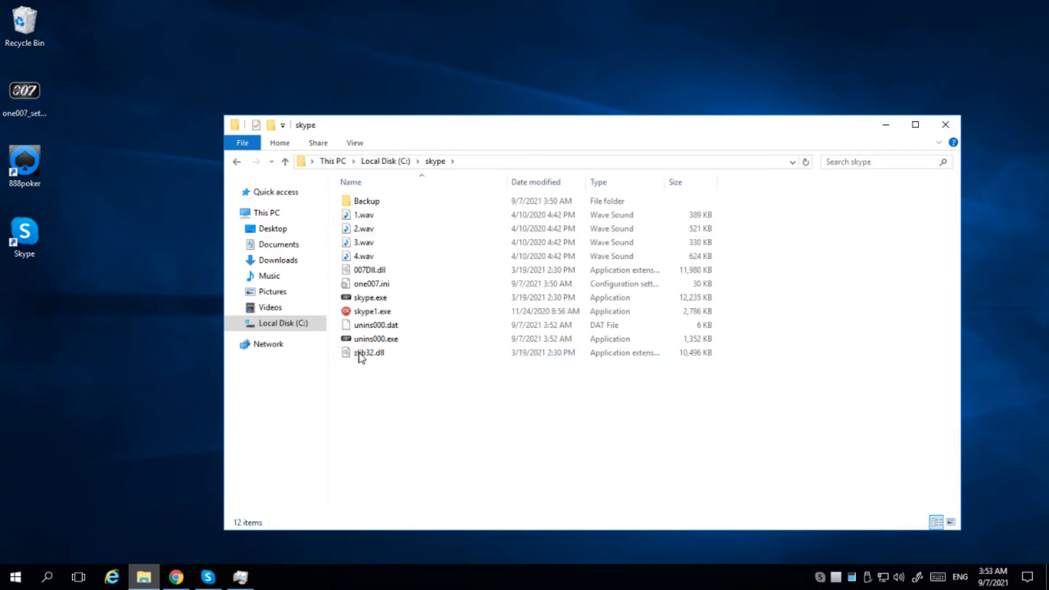
{"action": "left_click", "coordinate": [362, 316]}
{"action": "right_click", "coordinate": [362, 316]}
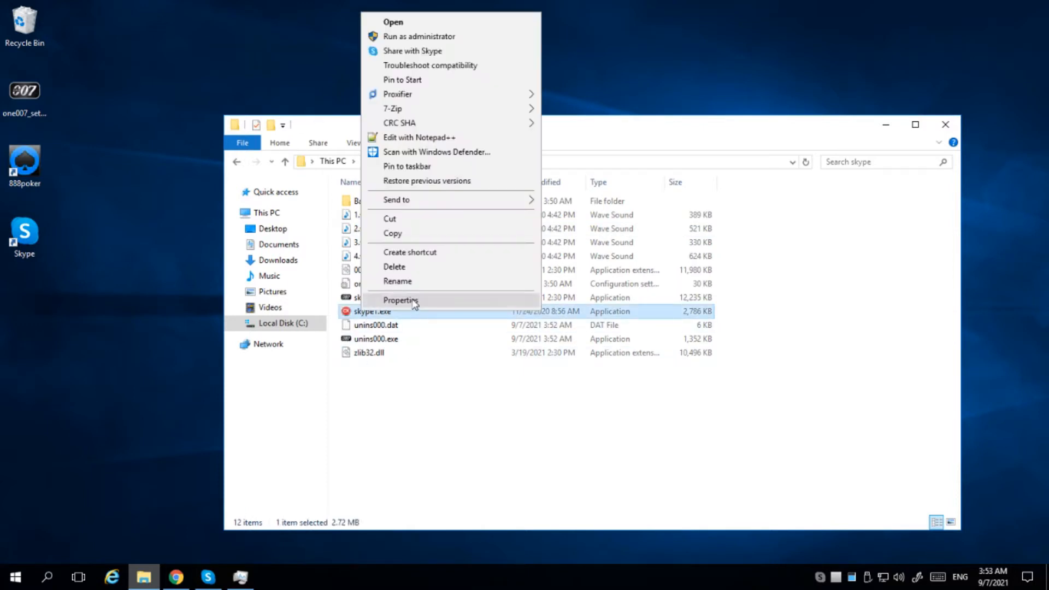
{"action": "left_click", "coordinate": [414, 301]}
{"action": "left_click", "coordinate": [441, 255]}
{"action": "left_click", "coordinate": [405, 463]}
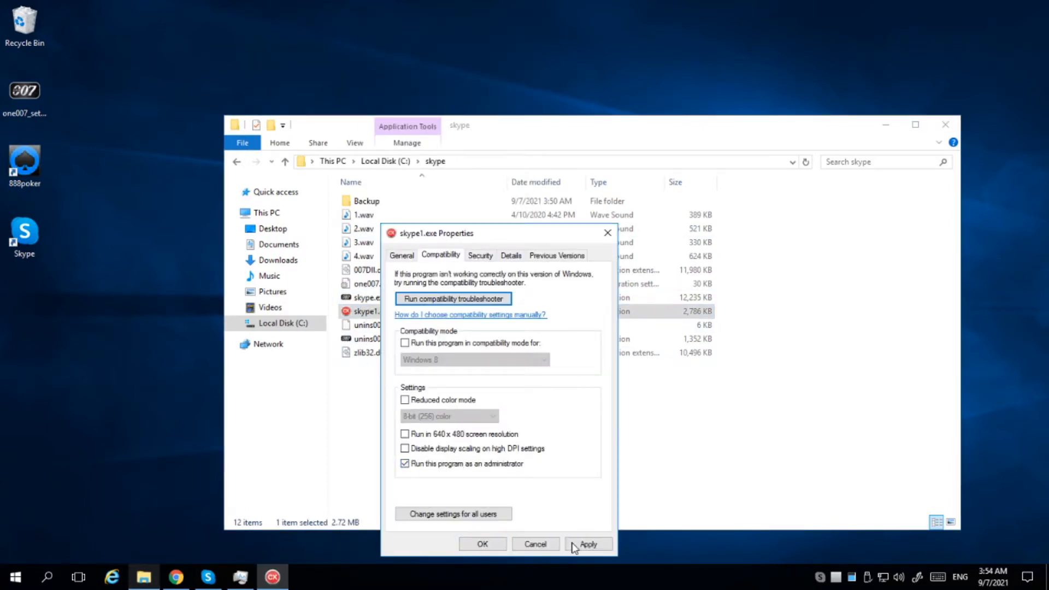
{"action": "left_click", "coordinate": [579, 544]}
{"action": "left_click", "coordinate": [473, 545]}
Set skype.exe to always run as an administrator and apply the change
{"action": "right_click", "coordinate": [373, 298]}
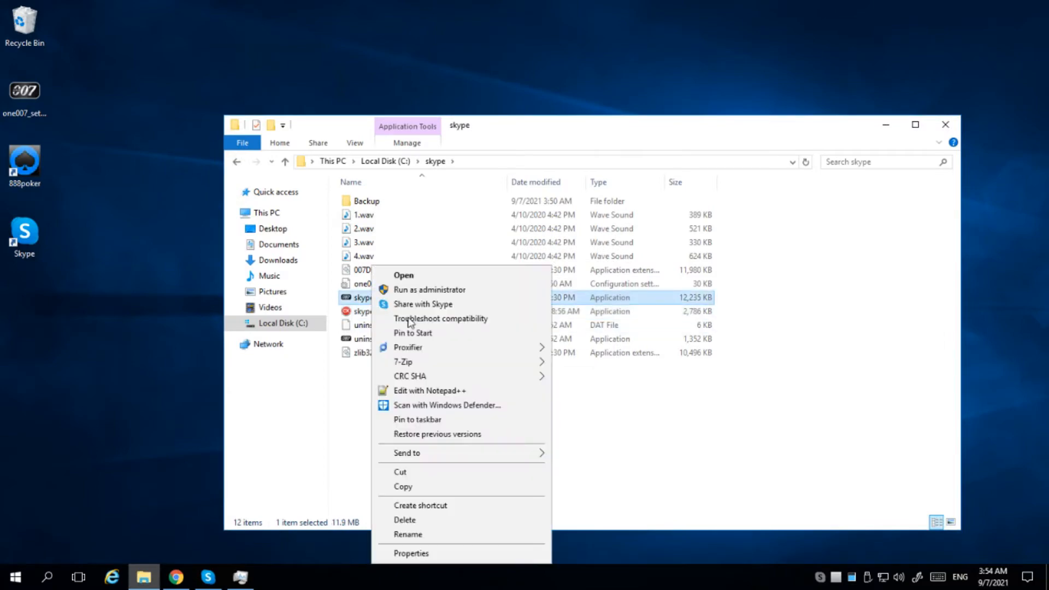
{"action": "left_click", "coordinate": [420, 554]}
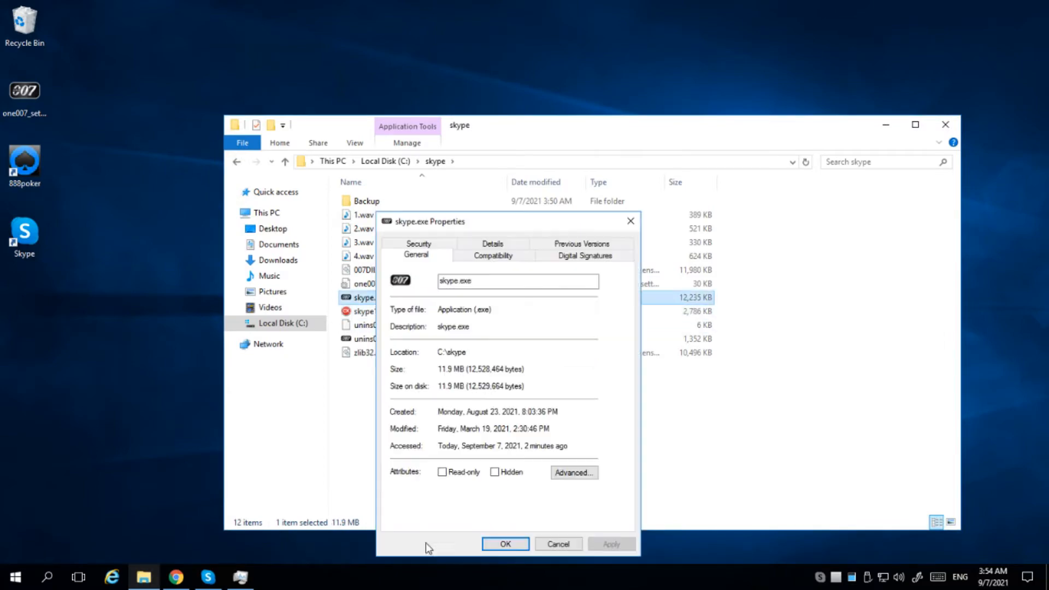
{"action": "left_click", "coordinate": [509, 262]}
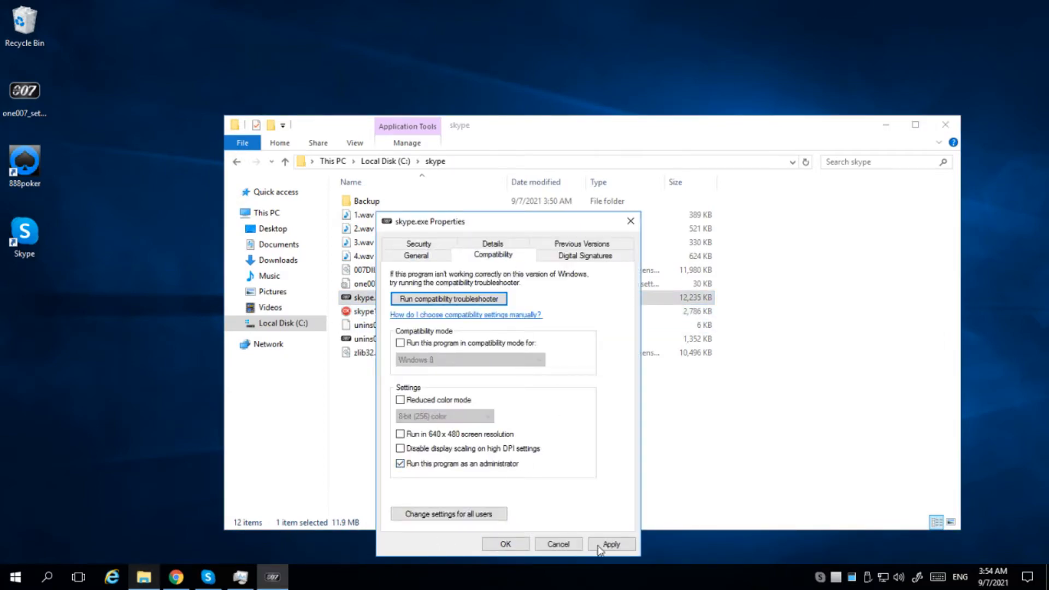
{"action": "left_click", "coordinate": [495, 545]}
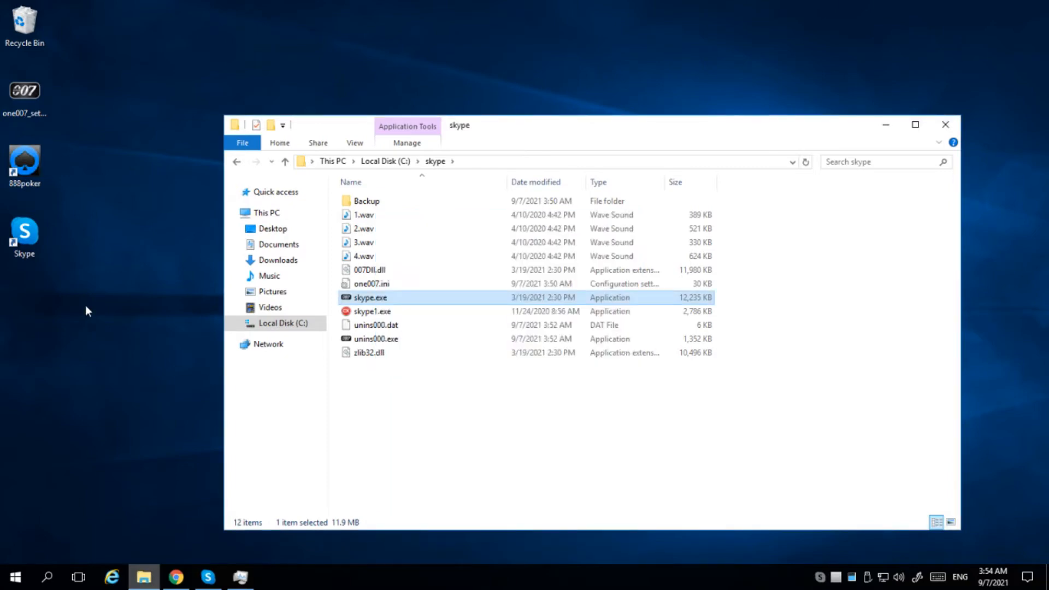
Set the Skype desktop shortcut to run as an administrator through its compatibility settings
{"action": "right_click", "coordinate": [33, 238]}
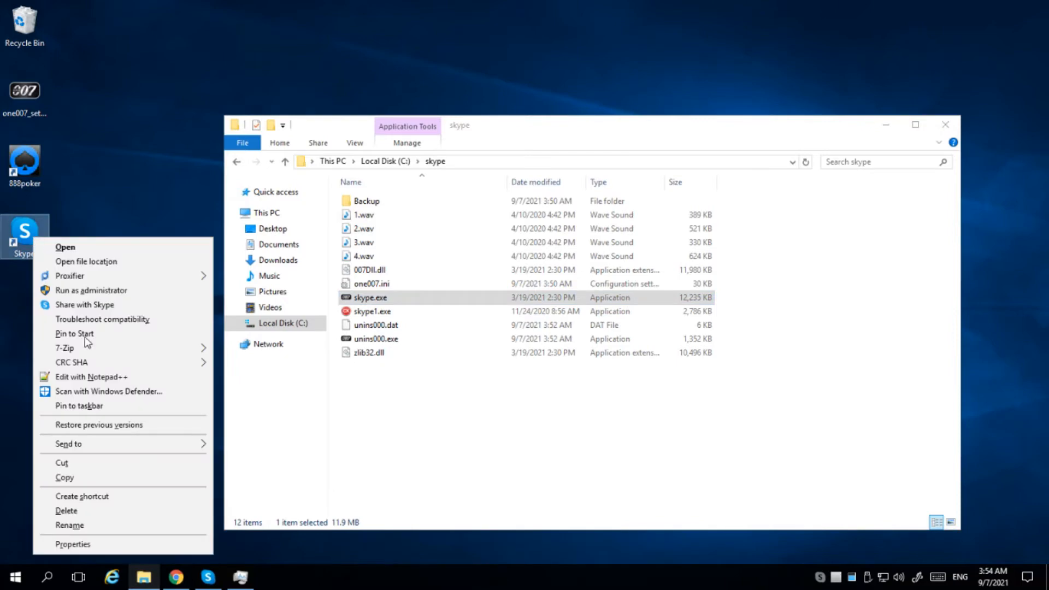
{"action": "left_click", "coordinate": [87, 545]}
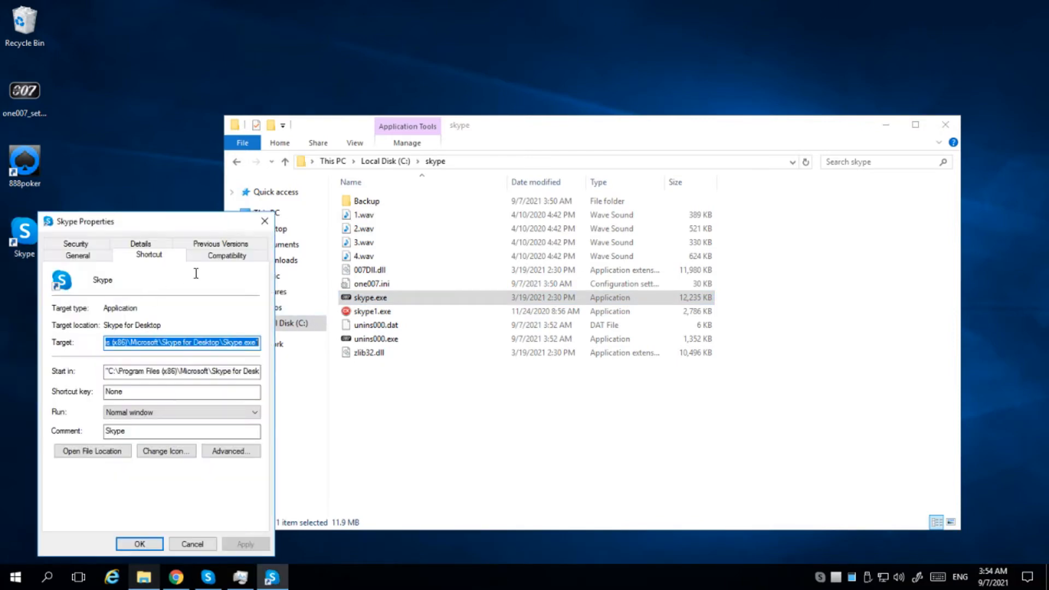
{"action": "left_click", "coordinate": [208, 258]}
{"action": "left_click", "coordinate": [141, 464]}
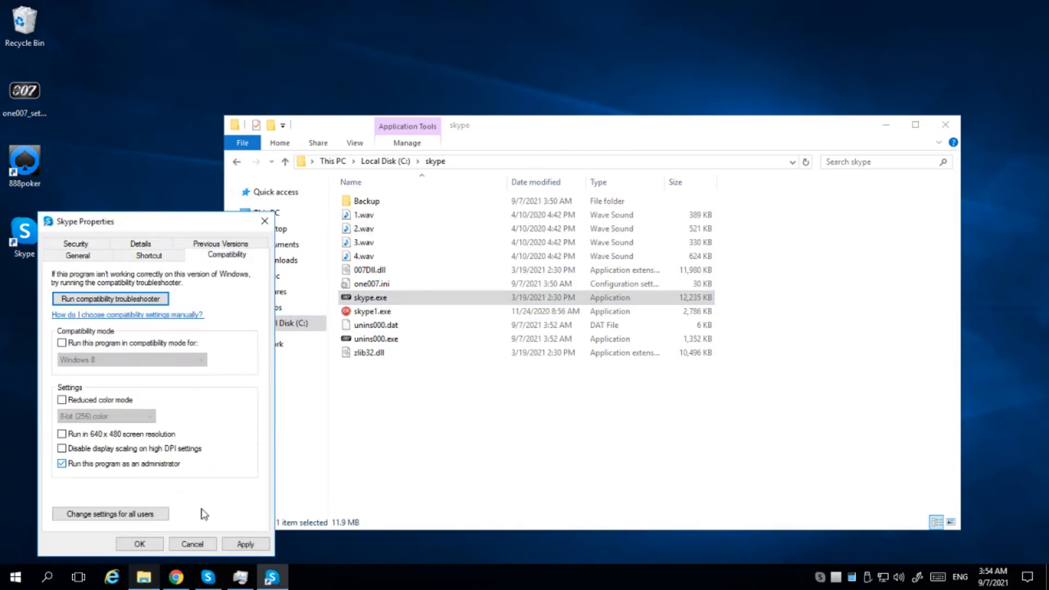
{"action": "left_click", "coordinate": [245, 544]}
{"action": "left_click", "coordinate": [140, 545]}
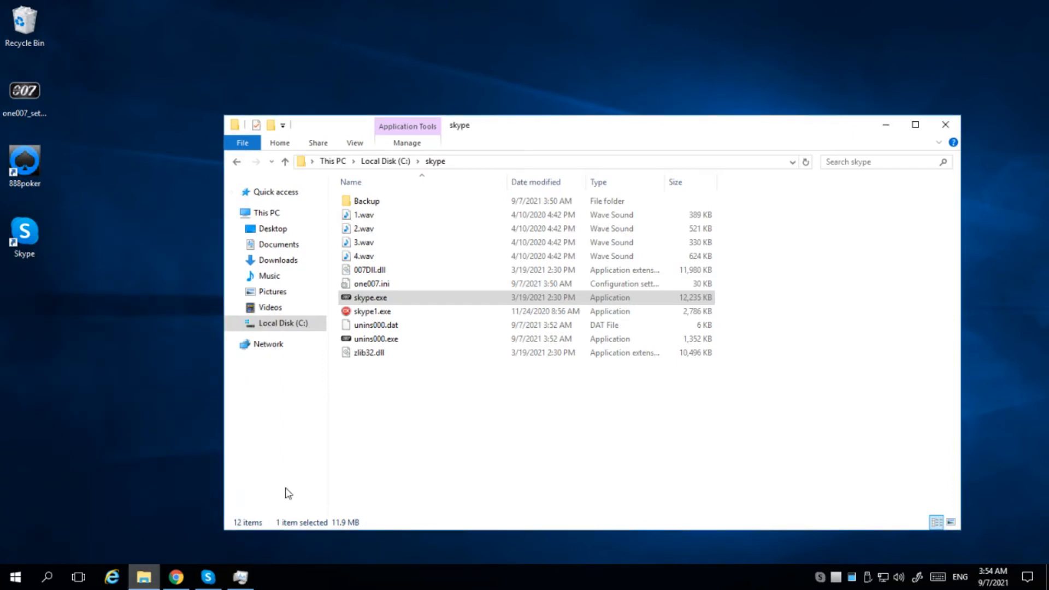
Launch skype1.exe, bring the 007 program window forward and open its settings
{"action": "left_click", "coordinate": [410, 438]}
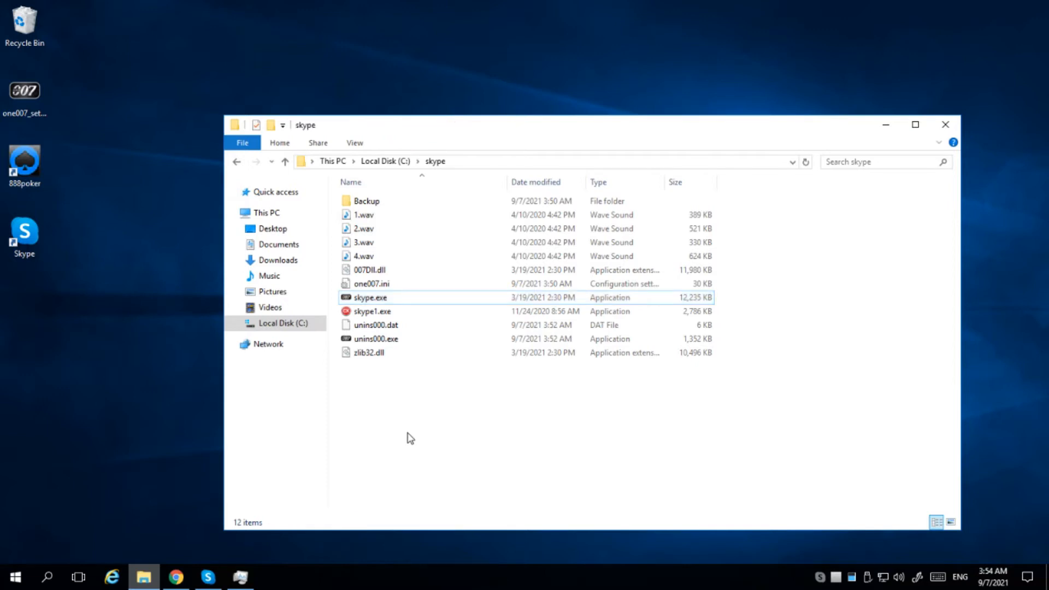
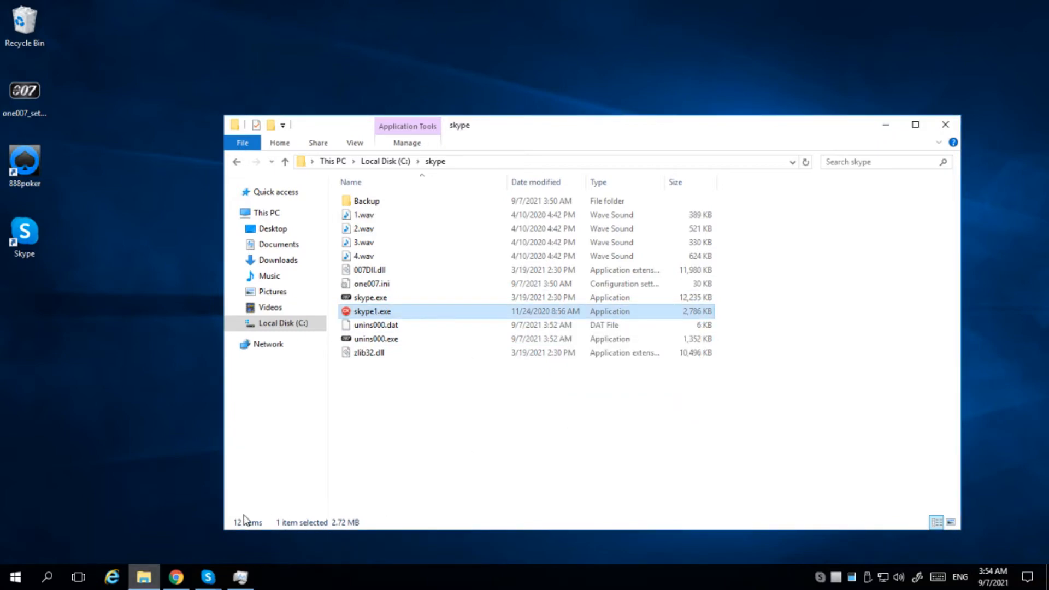
{"action": "left_click", "coordinate": [221, 568]}
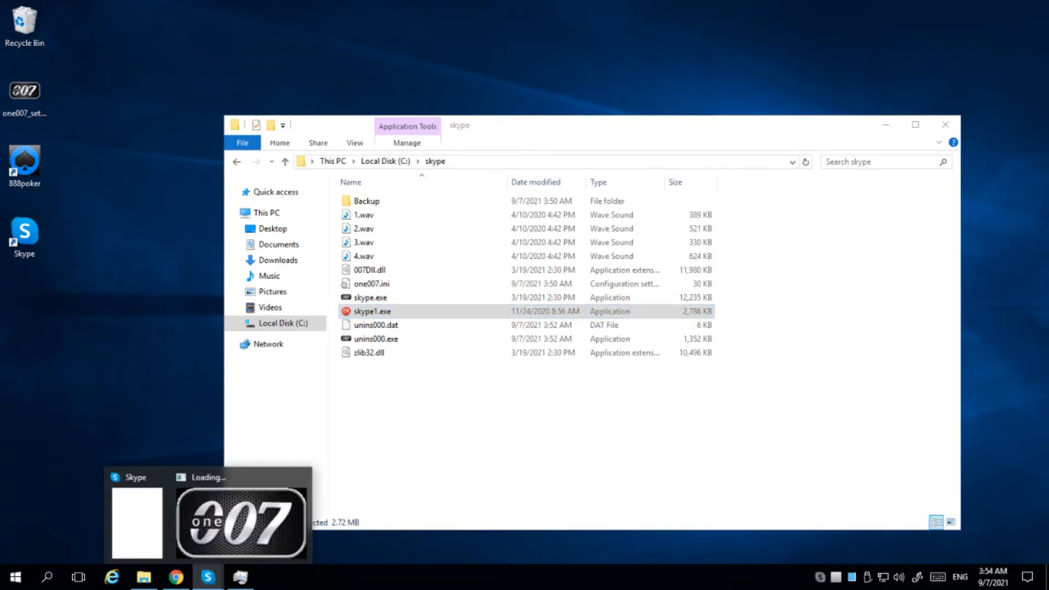
{"action": "left_click", "coordinate": [271, 512]}
{"action": "left_click", "coordinate": [270, 159]}
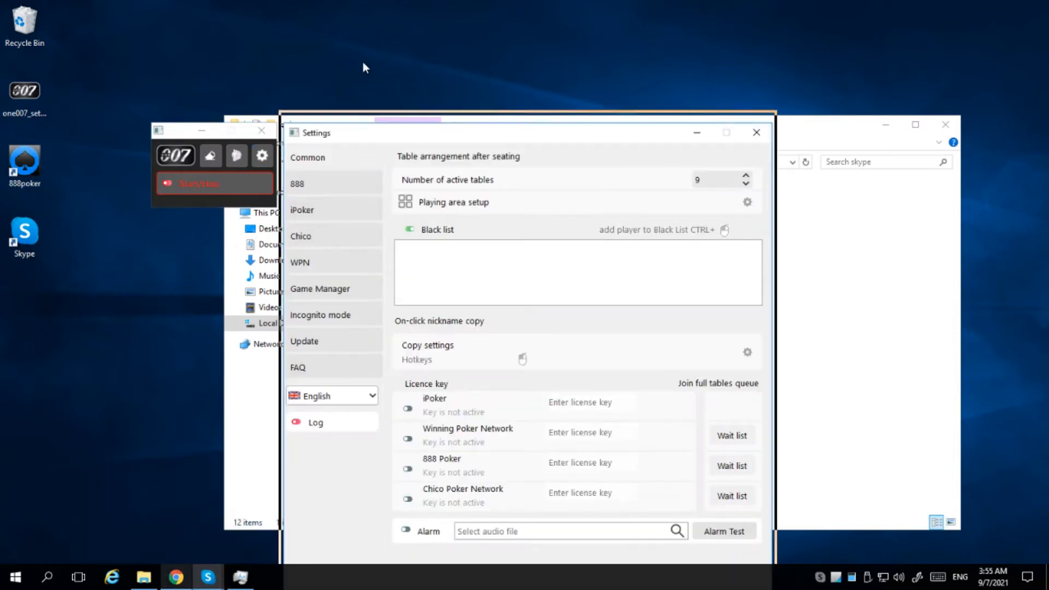
Copy the 888 poker licence key from the one007.net personal page in Chrome and paste it into the 888 Poker licence key field
{"action": "left_click", "coordinate": [176, 577]}
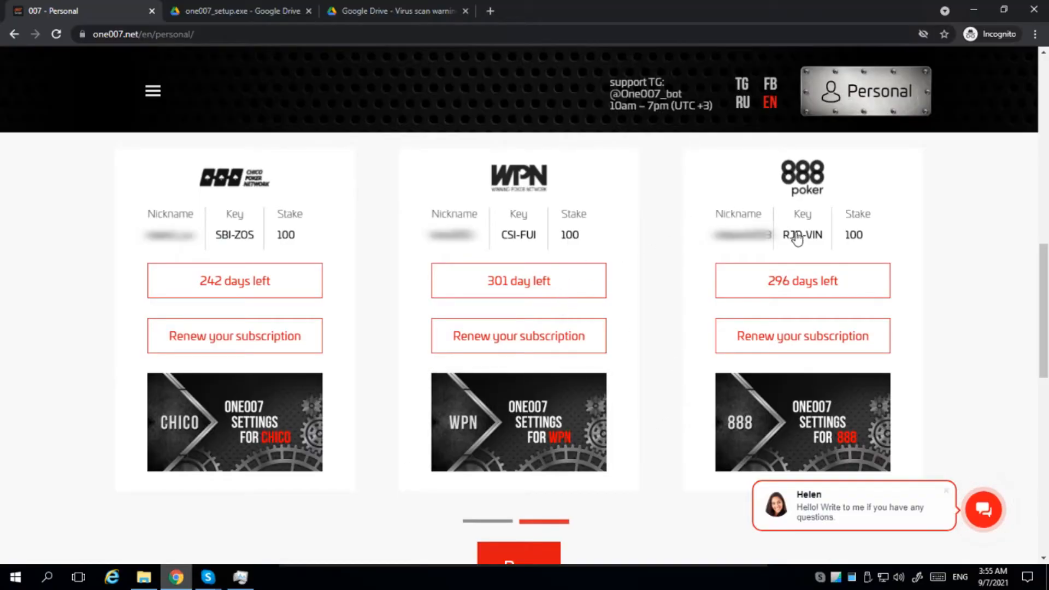
{"action": "left_click", "coordinate": [797, 238]}
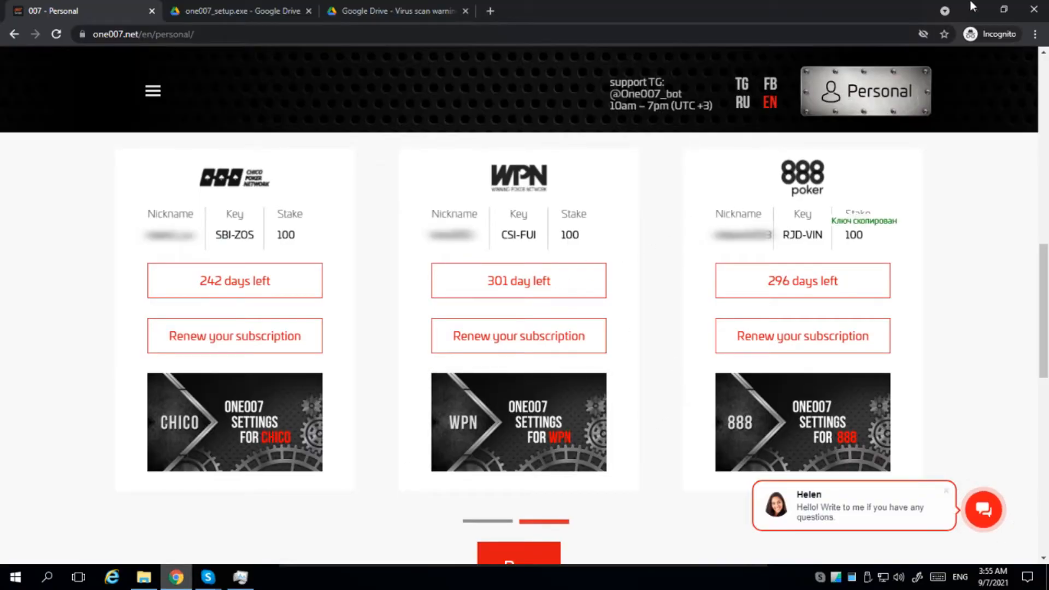
{"action": "left_click", "coordinate": [973, 7]}
{"action": "left_click", "coordinate": [542, 388]}
{"action": "key", "text": "ctrl+v"}
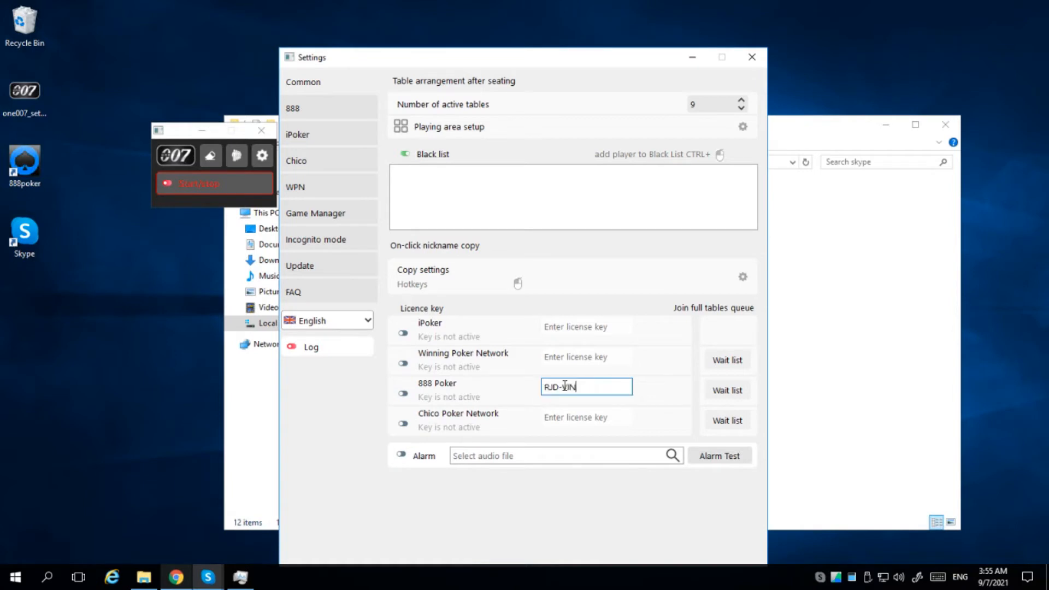
Set the number of active tables to 4 and the playing area to 2 cells in X and 2 in Y
{"action": "double_click", "coordinate": [701, 104]}
{"action": "type", "text": "4"}
{"action": "left_click", "coordinate": [743, 127]}
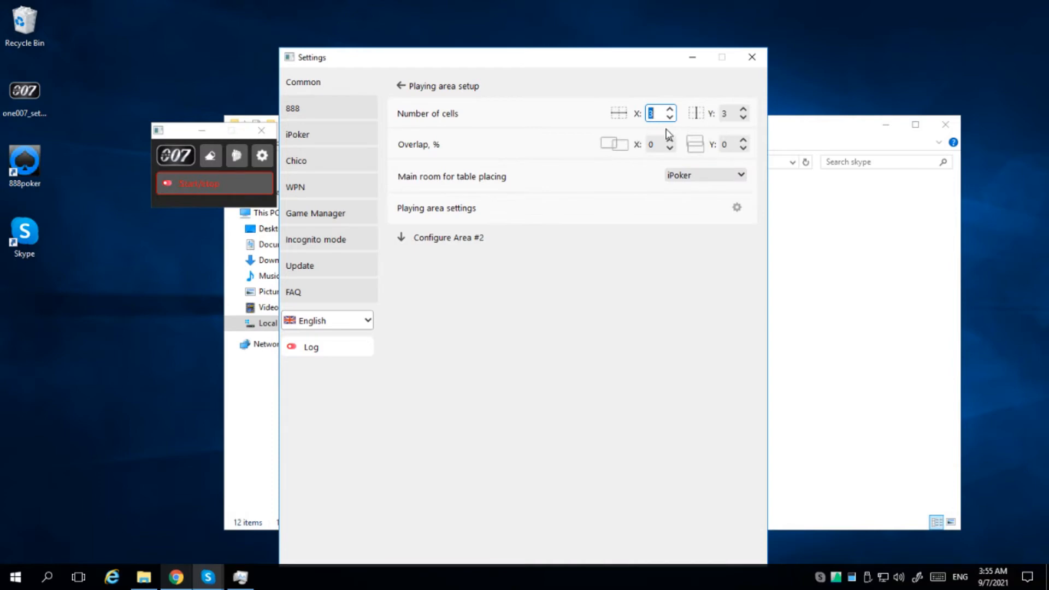
{"action": "type", "text": "2"}
{"action": "key", "text": "Tab"}
{"action": "type", "text": "2"}
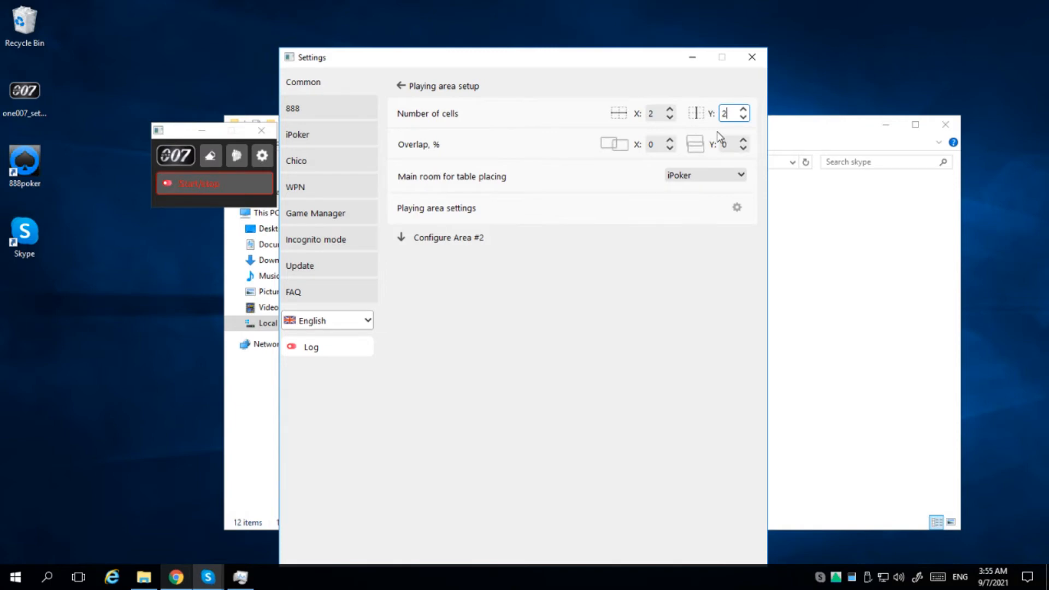
Try 3 cells in X and in Y for the playing area, restoring each to 2
{"action": "double_click", "coordinate": [656, 114]}
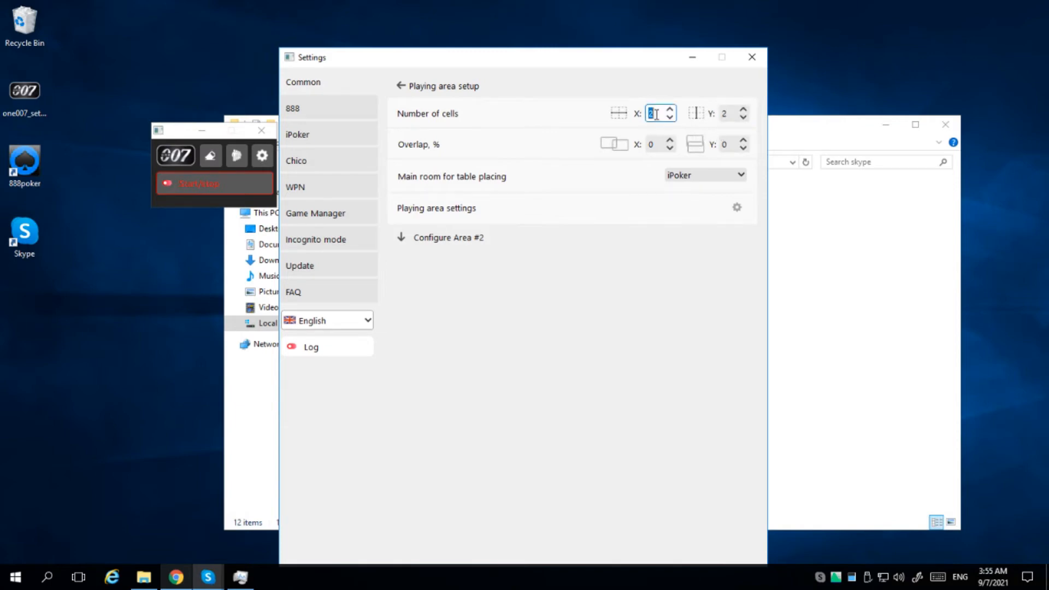
{"action": "type", "text": "3"}
{"action": "double_click", "coordinate": [658, 116]}
{"action": "type", "text": "2"}
{"action": "double_click", "coordinate": [729, 114]}
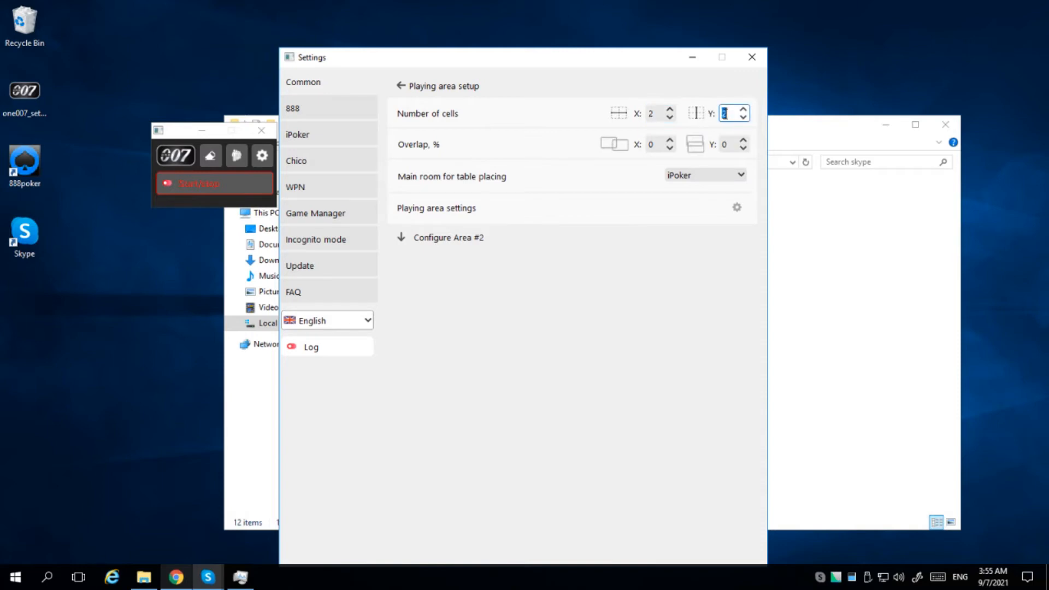
{"action": "type", "text": "3"}
{"action": "double_click", "coordinate": [660, 116]}
{"action": "double_click", "coordinate": [729, 114]}
{"action": "type", "text": "2"}
Make 888 the main room for table placing and shrink the four-table playing area to the upper-left part of the desktop
{"action": "left_click", "coordinate": [728, 176]}
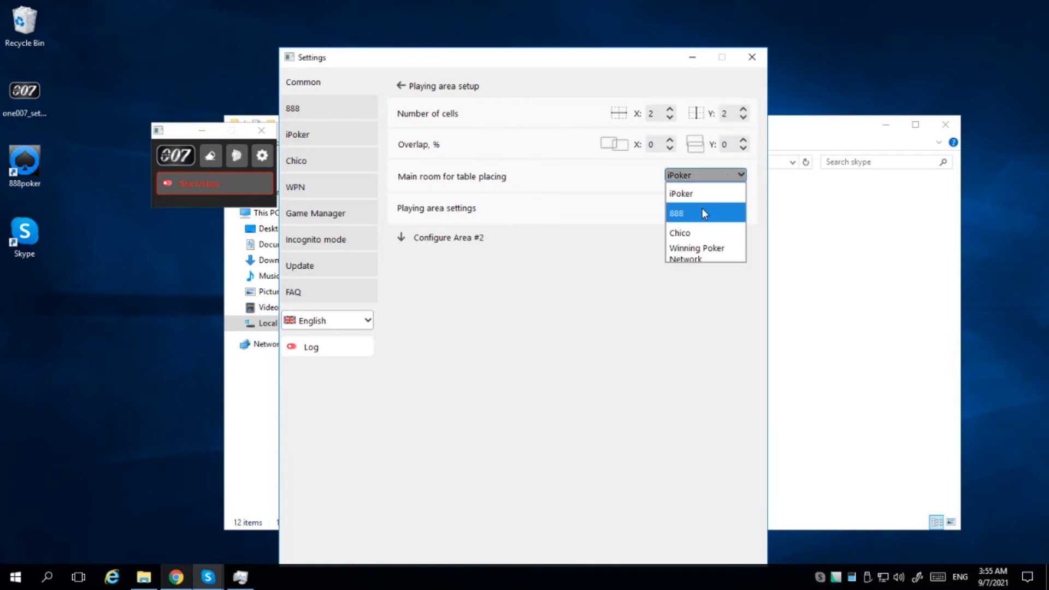
{"action": "left_click", "coordinate": [704, 209]}
{"action": "left_click", "coordinate": [737, 208]}
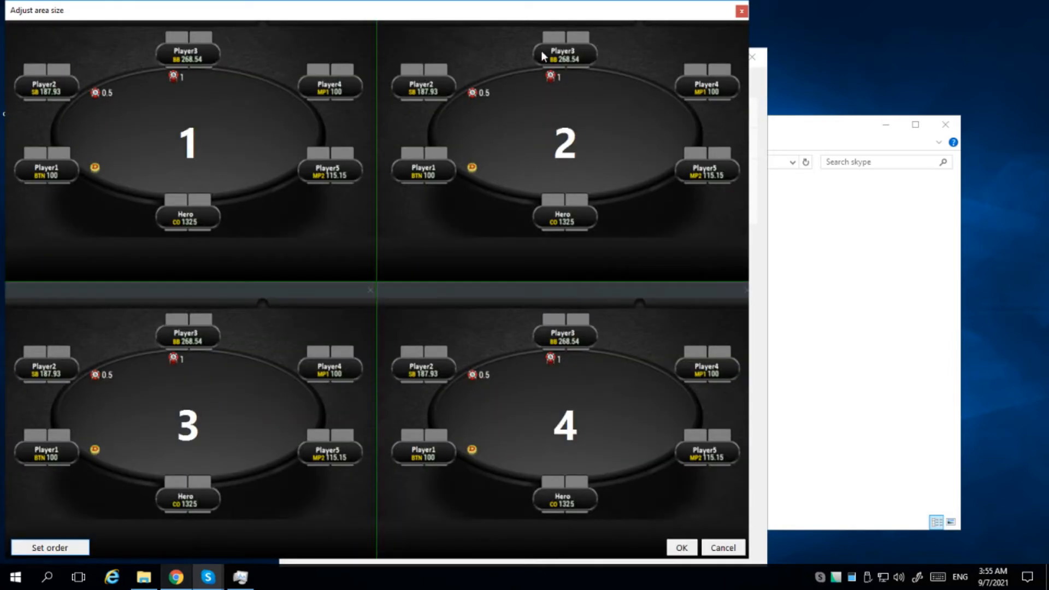
{"action": "left_click_drag", "start_coordinate": [747, 563], "coordinate": [504, 387]}
{"action": "mouse_move", "coordinate": [315, 20]}
{"action": "left_mouse_down"}
{"action": "mouse_move", "coordinate": [370, 31]}
{"action": "mouse_move", "coordinate": [360, 68]}
{"action": "mouse_move", "coordinate": [307, 12]}
{"action": "left_mouse_up"}
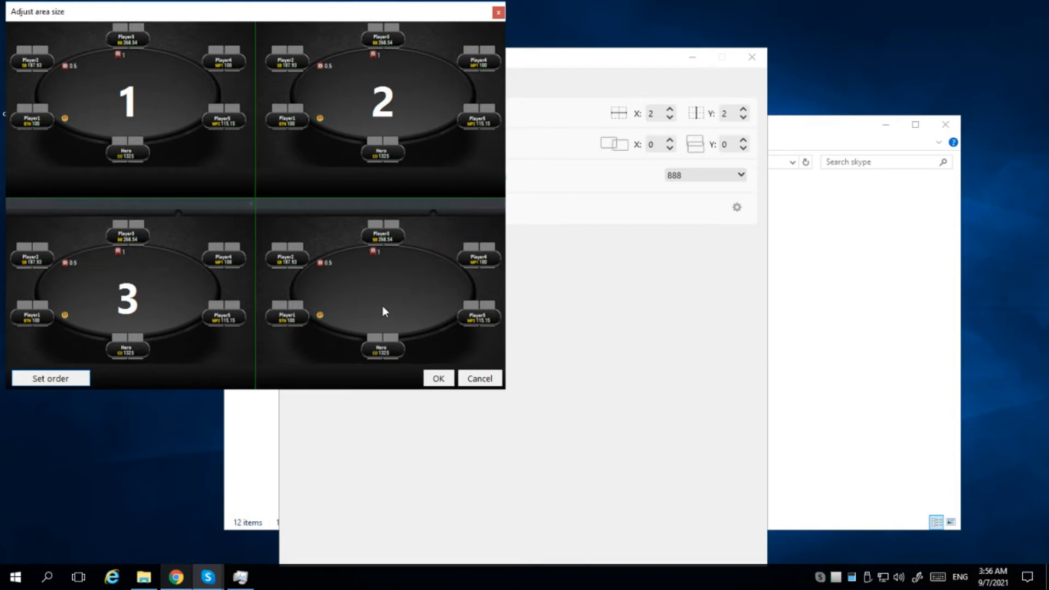
{"action": "left_click", "coordinate": [439, 378]}
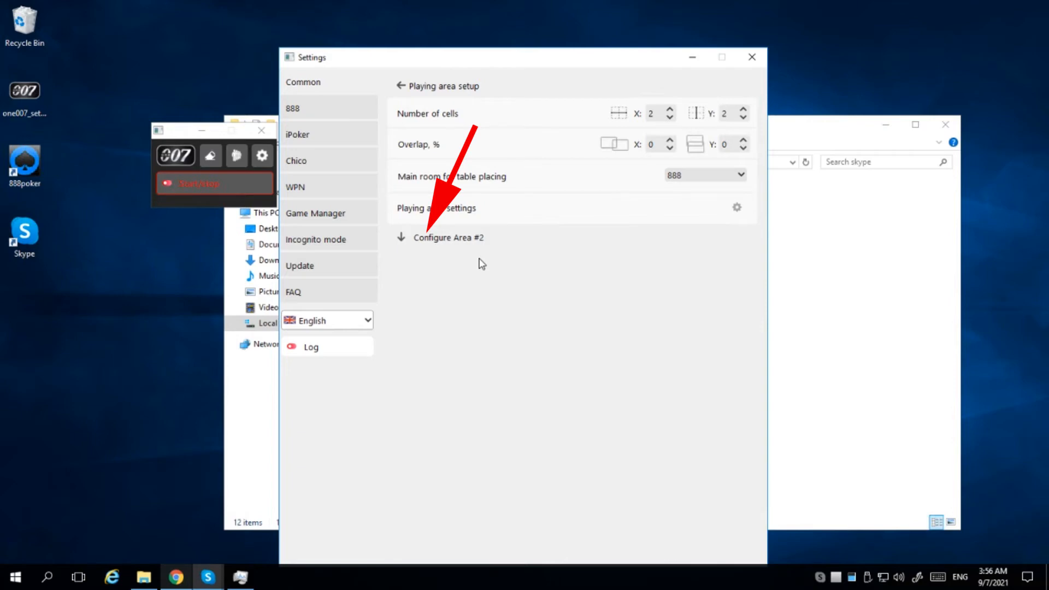
{"action": "left_click", "coordinate": [402, 85]}
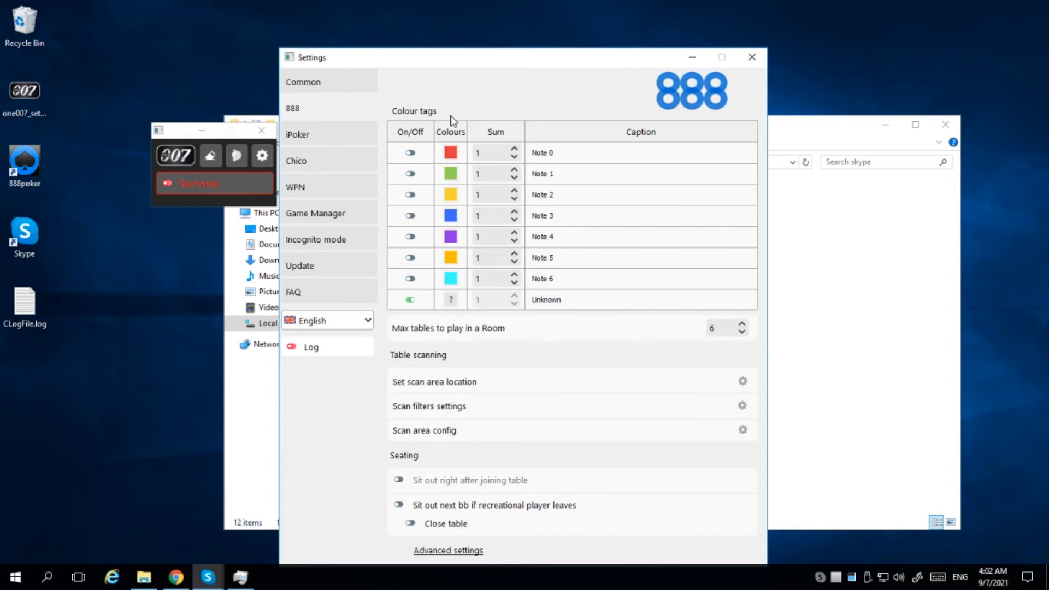
Enable the red Note 0 and green Note 1 colour tags in the 888 settings
{"action": "left_click", "coordinate": [410, 152]}
{"action": "left_click", "coordinate": [411, 173]}
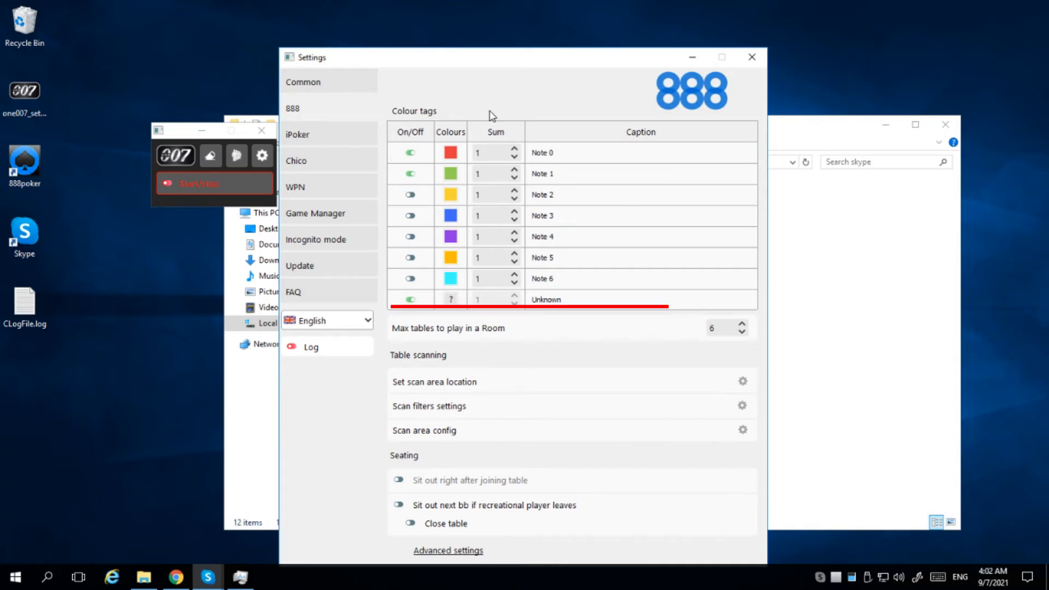
Set the 888 scan area location by shrinking the sample table and placing it in the upper-right corner of the desktop
{"action": "left_click", "coordinate": [743, 380]}
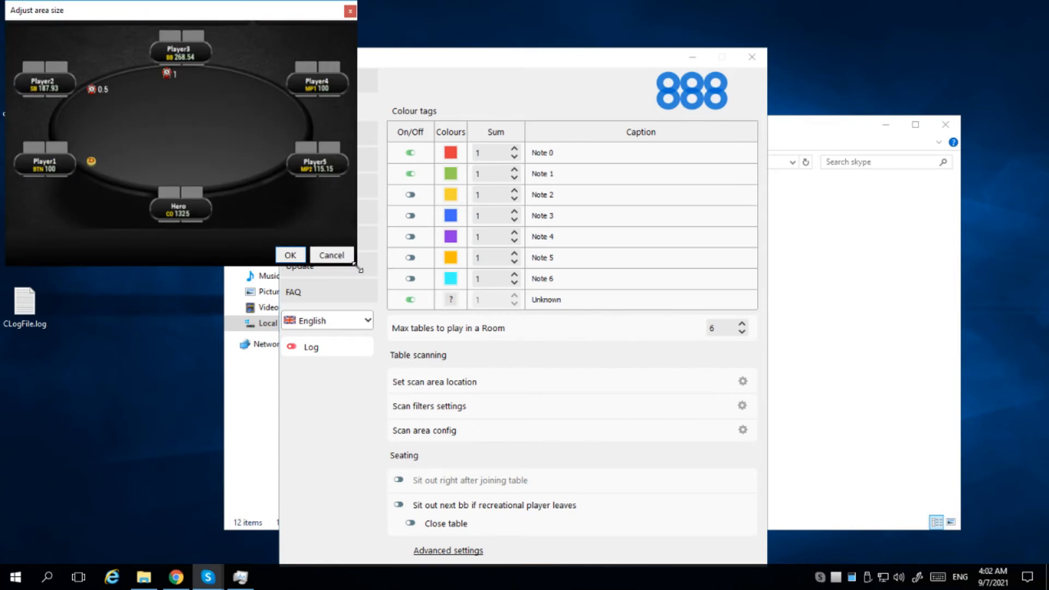
{"action": "left_click_drag", "start_coordinate": [355, 265], "coordinate": [255, 170]}
{"action": "left_click_drag", "start_coordinate": [149, 15], "coordinate": [917, 25]}
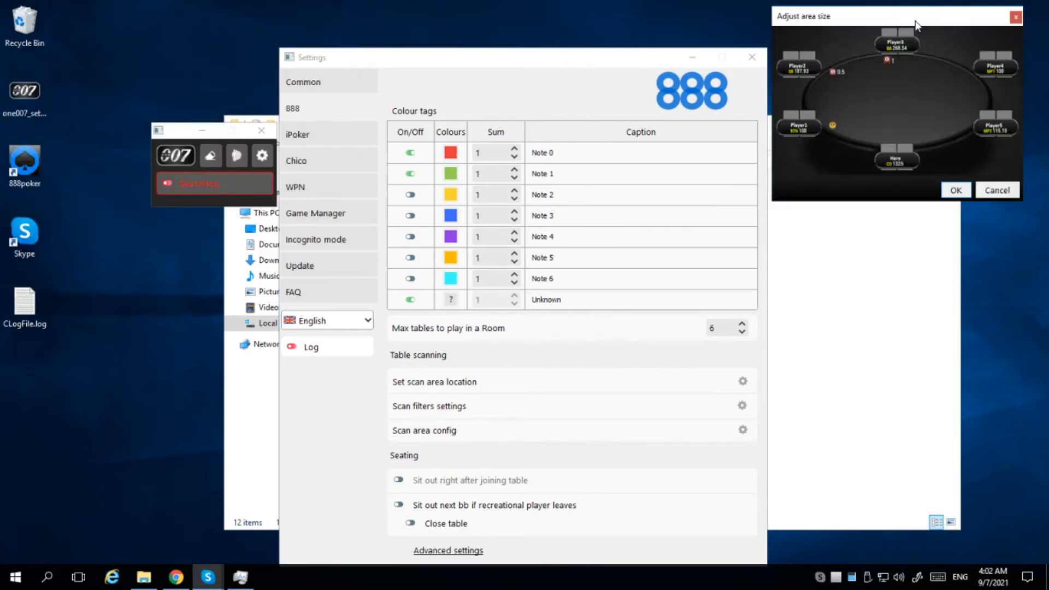
{"action": "left_click", "coordinate": [956, 191]}
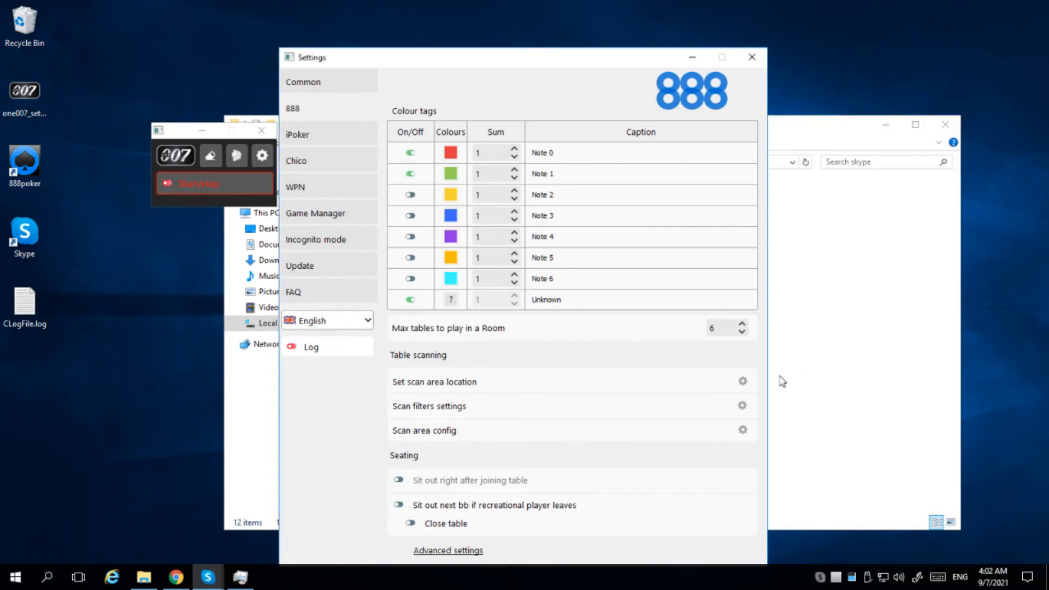
Set the 6-max scan filters to a maximum of 5 players and stakes from 100 to 200
{"action": "left_click", "coordinate": [743, 406]}
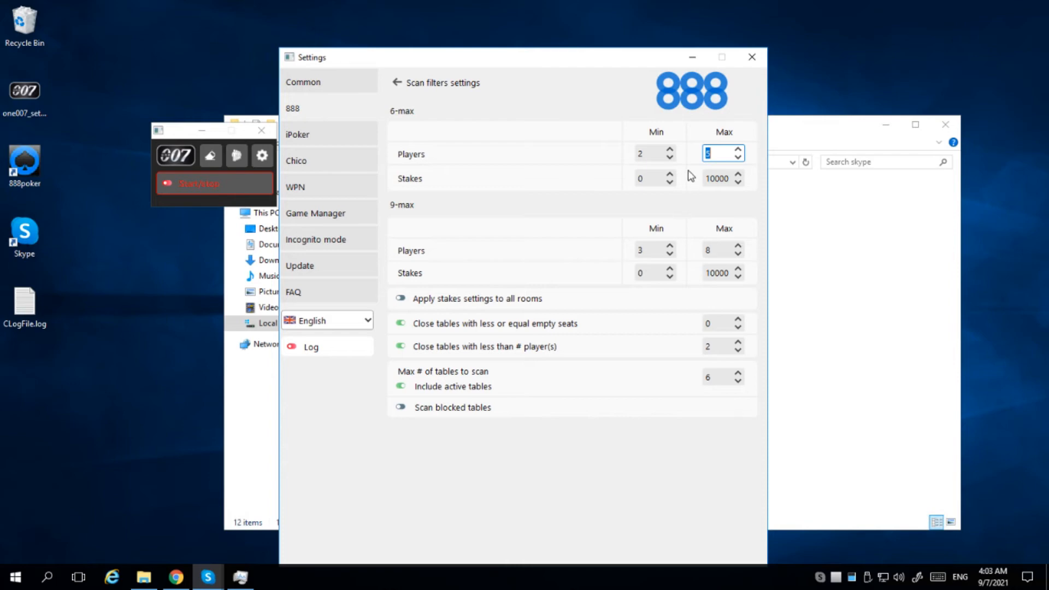
{"action": "type", "text": "8"}
{"action": "key", "text": "BackSpace"}
{"action": "type", "text": "5"}
{"action": "key", "text": "Tab"}
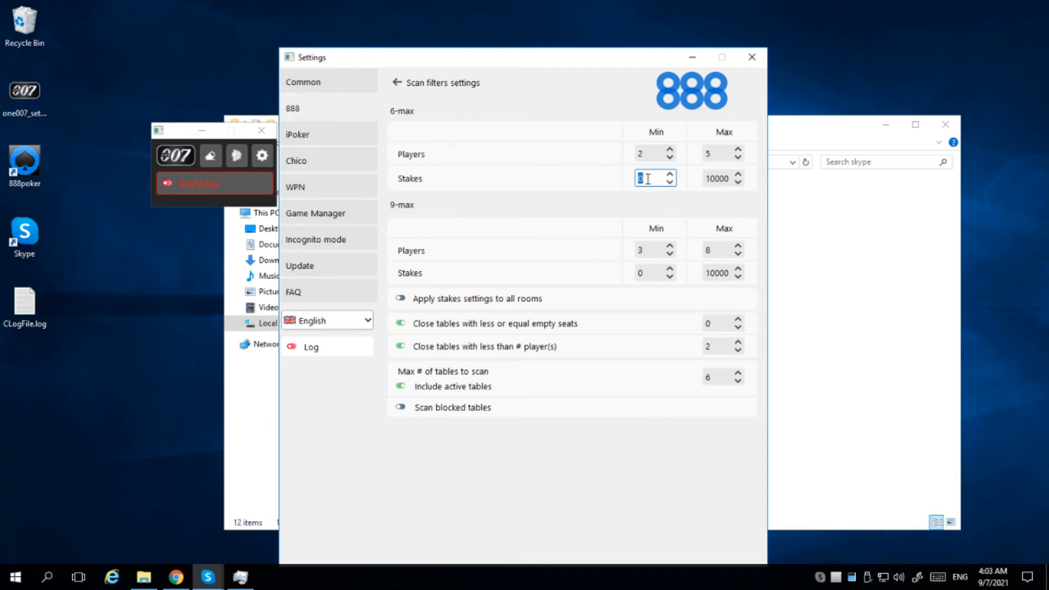
{"action": "type", "text": "100"}
{"action": "key", "text": "Tab"}
{"action": "type", "text": "200"}
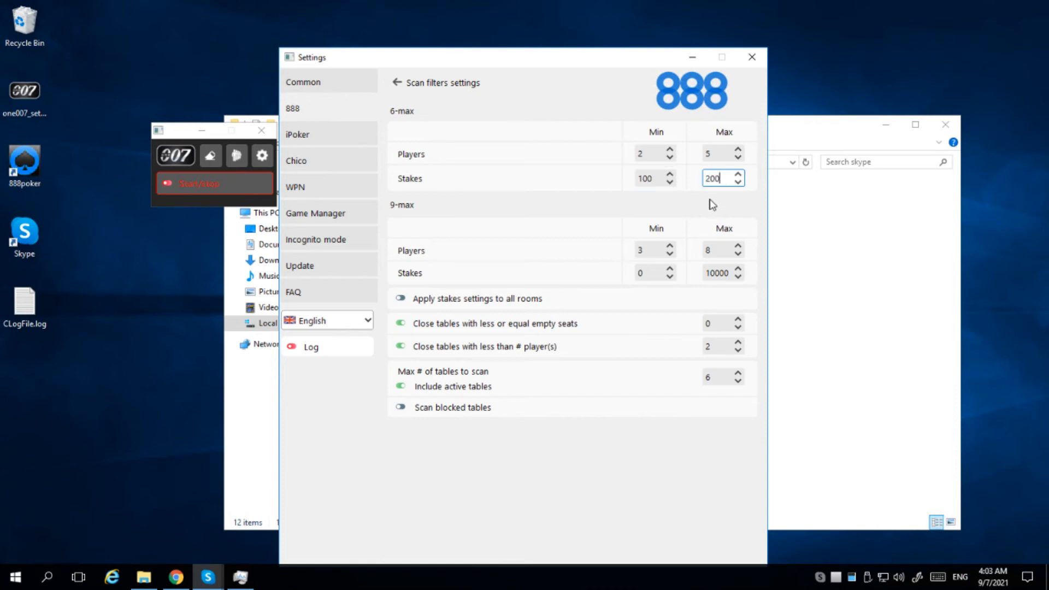
Set the 9-max stakes filter from 100 to 200 and apply the stakes settings to all rooms
{"action": "double_click", "coordinate": [647, 273]}
{"action": "type", "text": "100"}
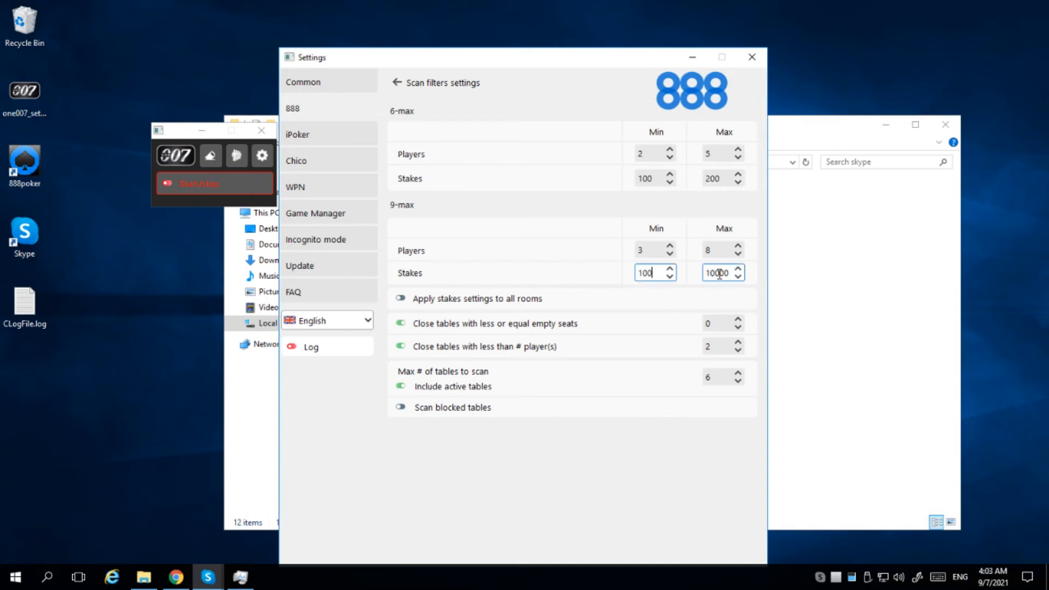
{"action": "double_click", "coordinate": [719, 274]}
{"action": "type", "text": "200"}
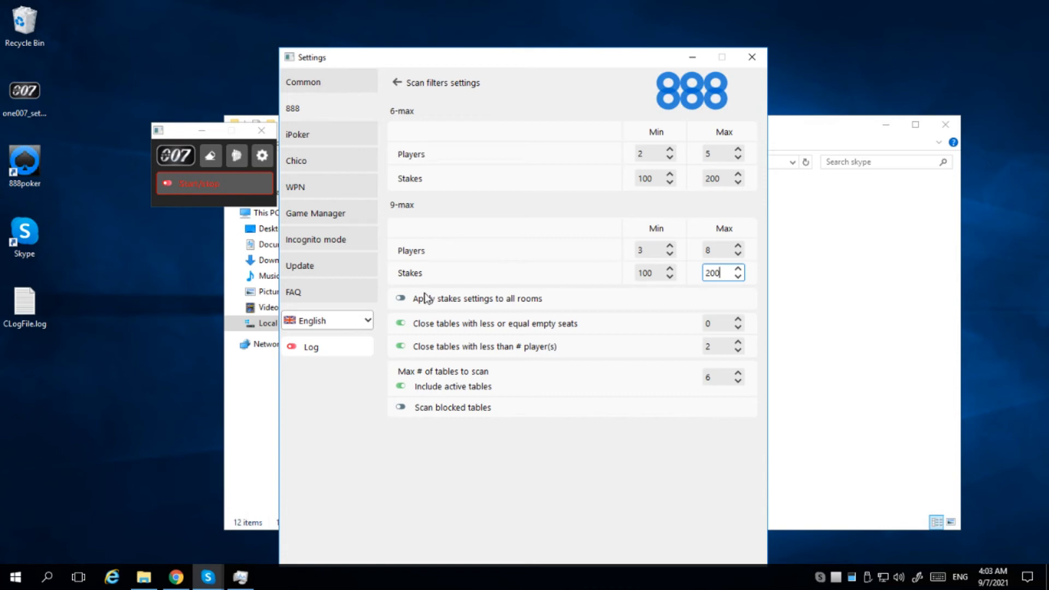
{"action": "left_click", "coordinate": [402, 299]}
{"action": "left_click", "coordinate": [397, 83]}
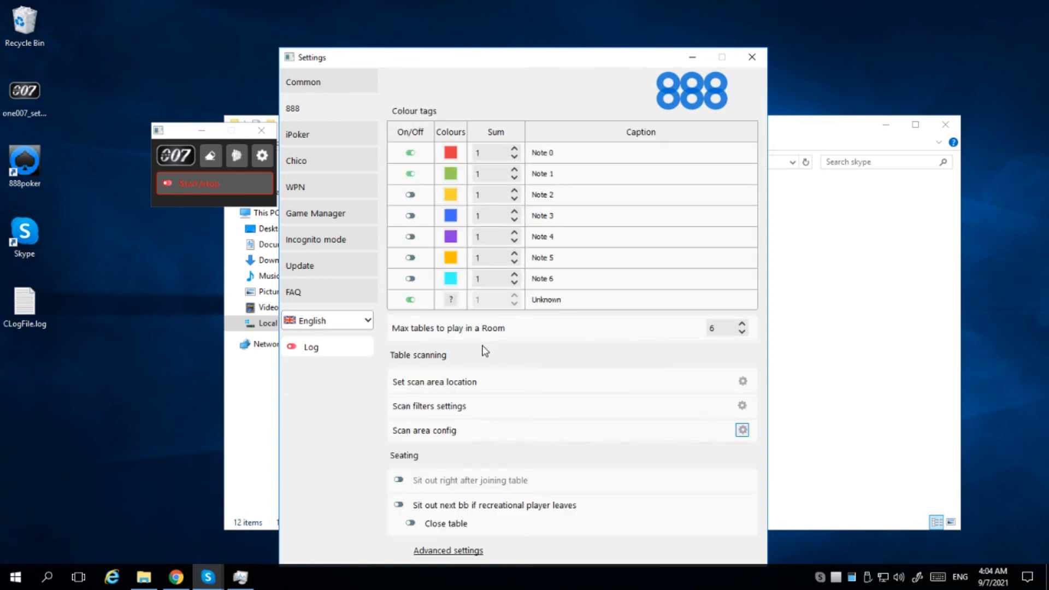
Turn off "Seat in when R or rec appears" and "Reserve for R" in the advanced 888 settings
{"action": "left_click", "coordinate": [480, 550]}
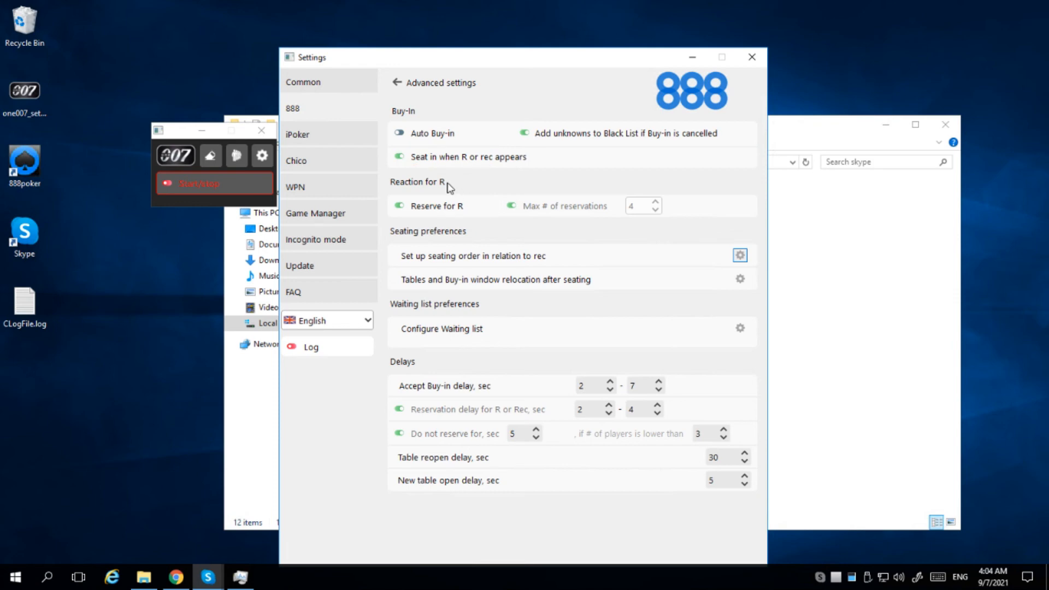
{"action": "left_click", "coordinate": [400, 158]}
{"action": "left_click", "coordinate": [400, 207]}
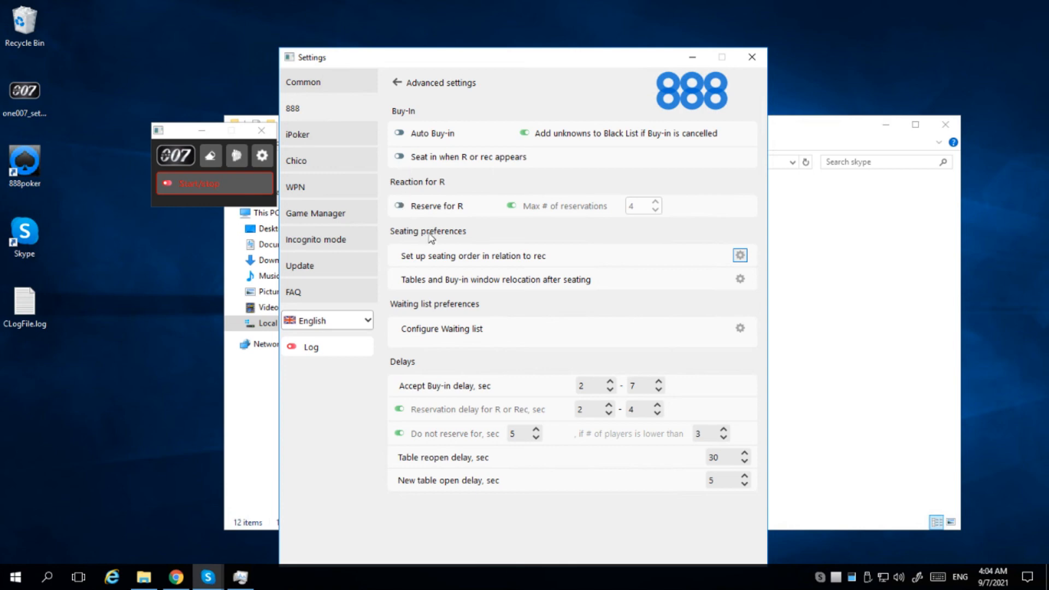